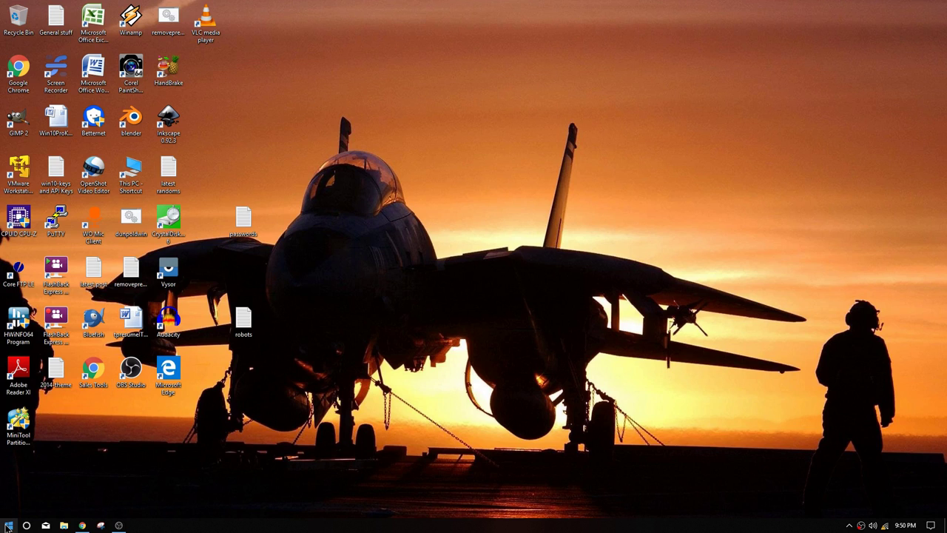
Step: Launch Device Manager from the Start button's Win+X menu
right_click(9, 526)
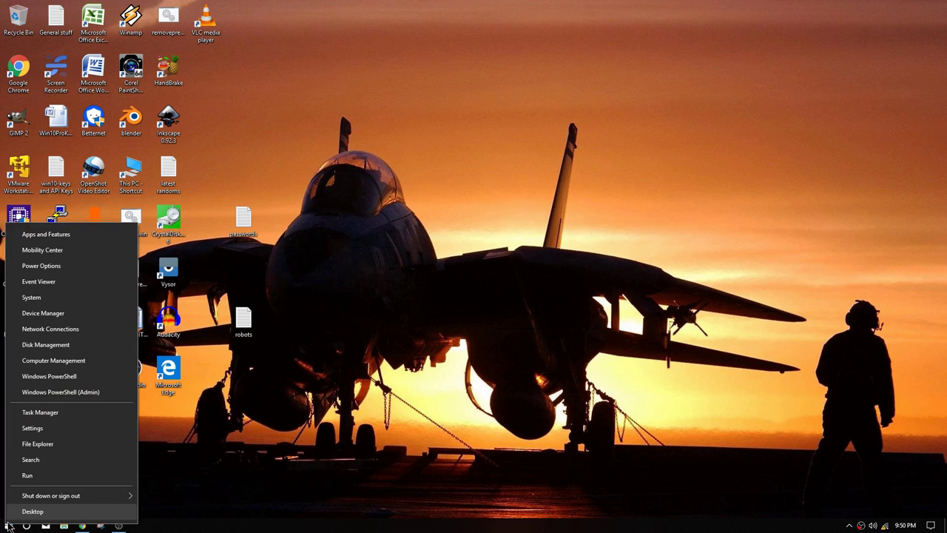
click(59, 320)
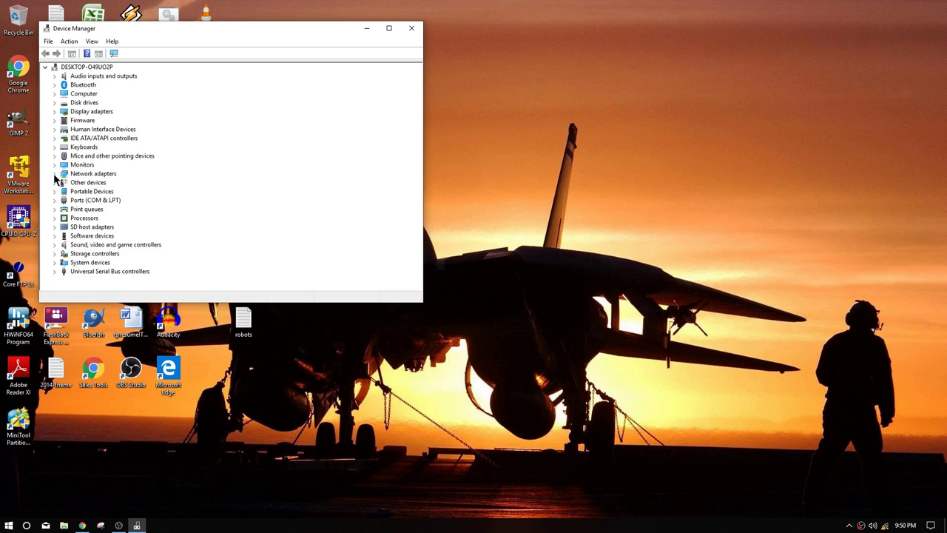
Step: Under Network adapters, choose Disable device for the Intel(R) Dual Band Wireless-AC 3160
click(54, 174)
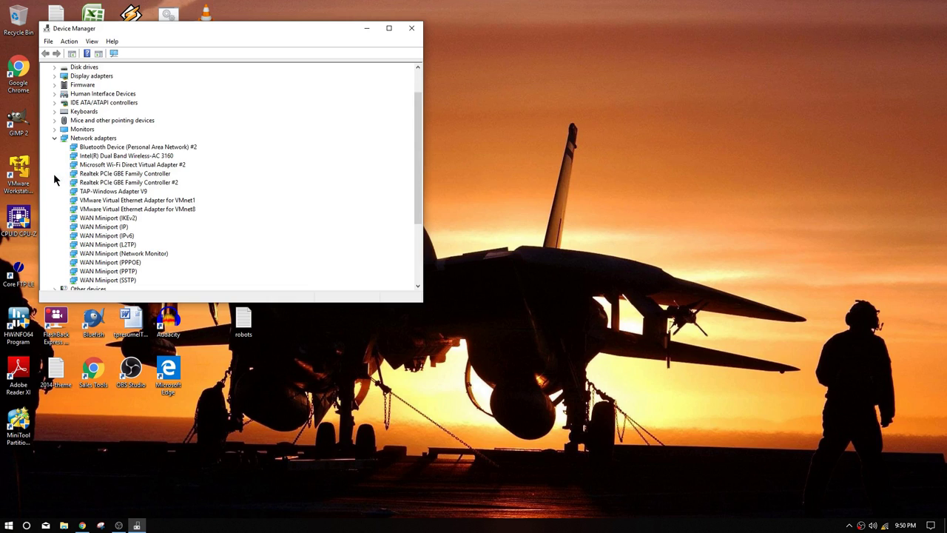
click(113, 157)
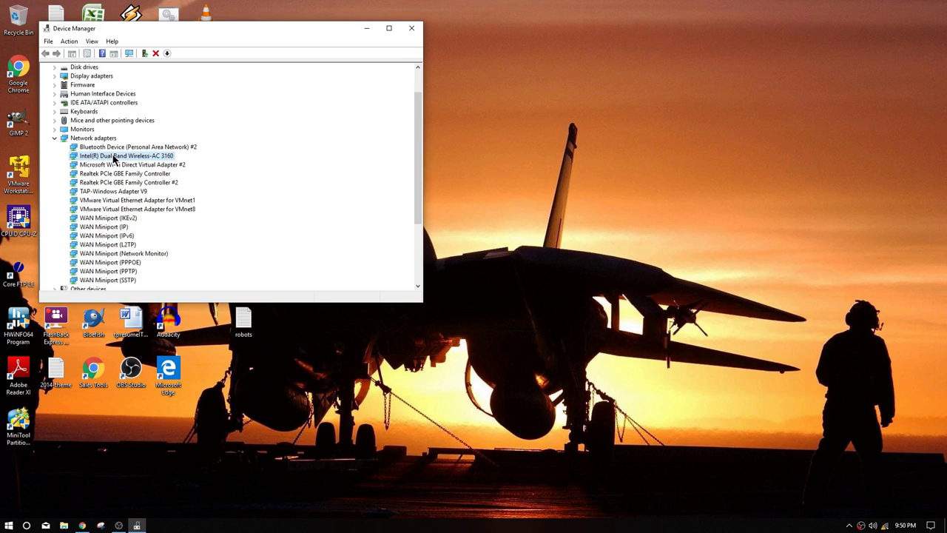
right_click(114, 159)
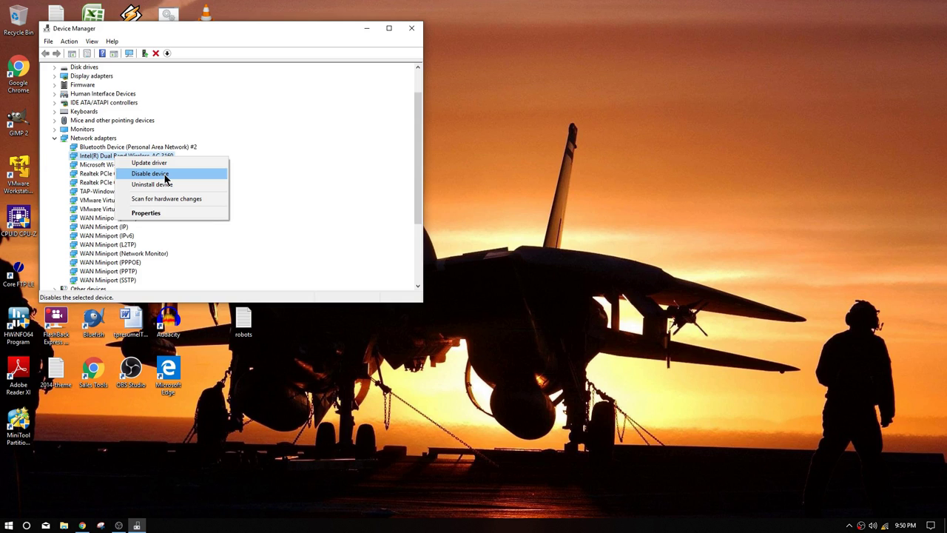
click(165, 176)
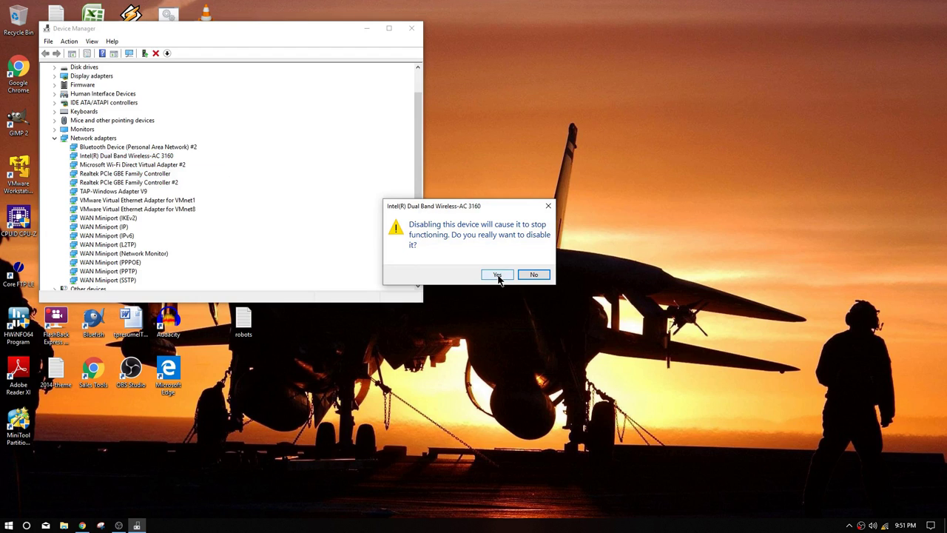
Step: Confirm with Yes to disable the Intel Wireless-AC 3160 adapter
click(498, 276)
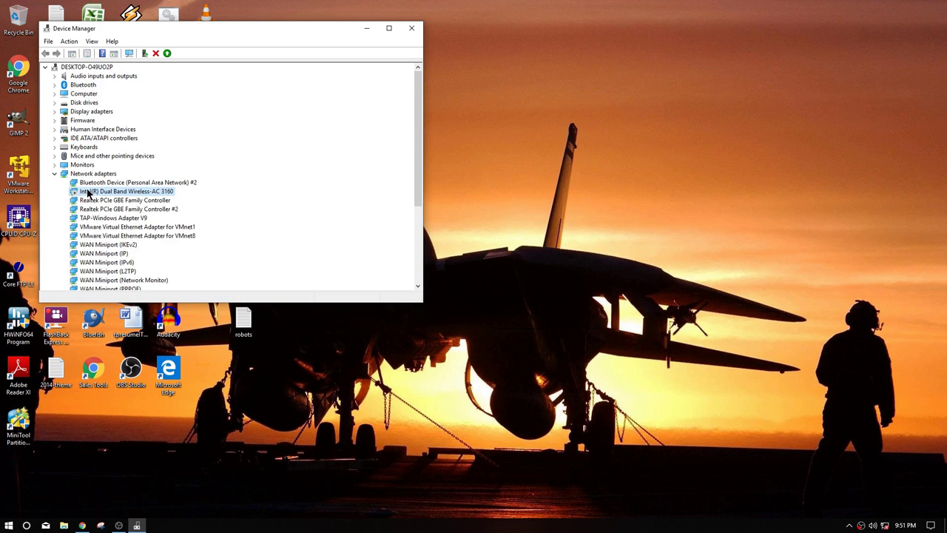
Step: Choose Enable device for the disabled Intel Wireless-AC 3160 adapter
right_click(86, 194)
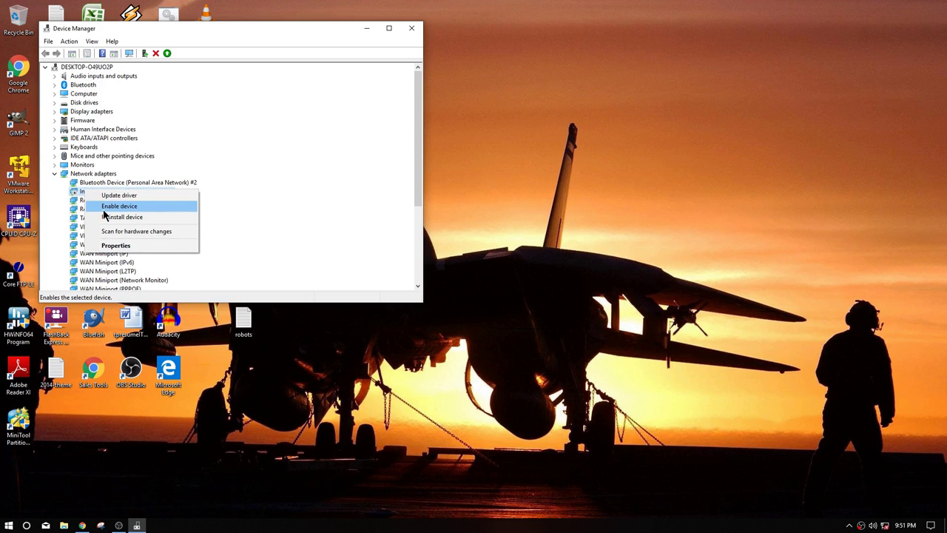
click(104, 207)
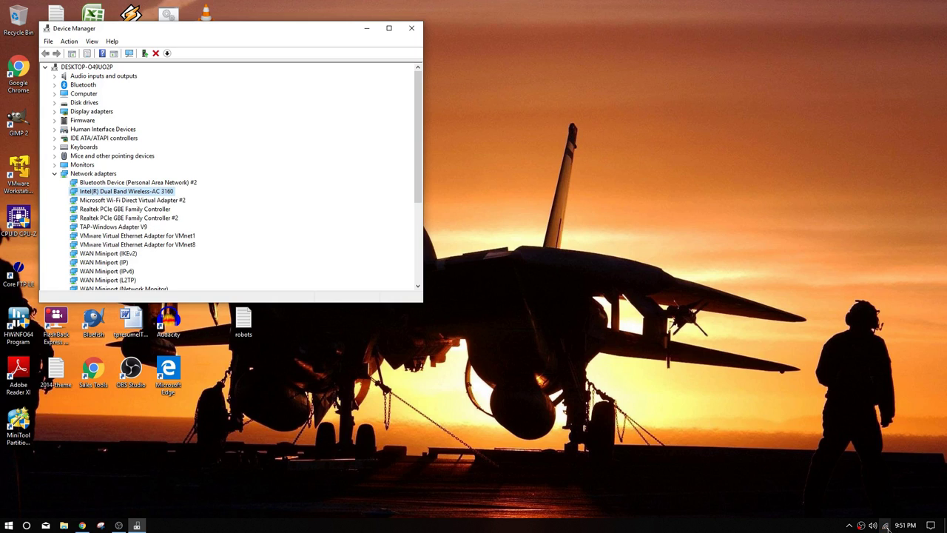
mouse_move(872, 525)
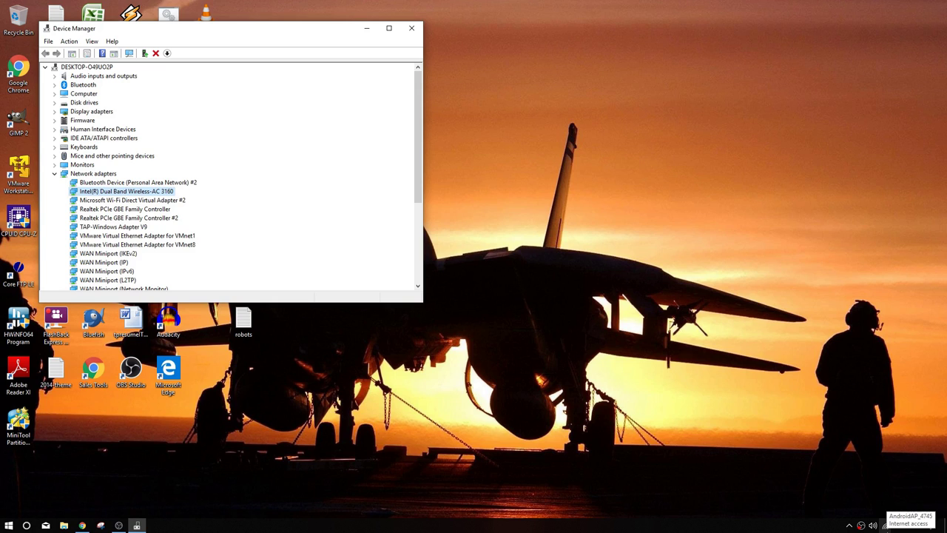
Step: Close the Device Manager window with its X button
click(405, 27)
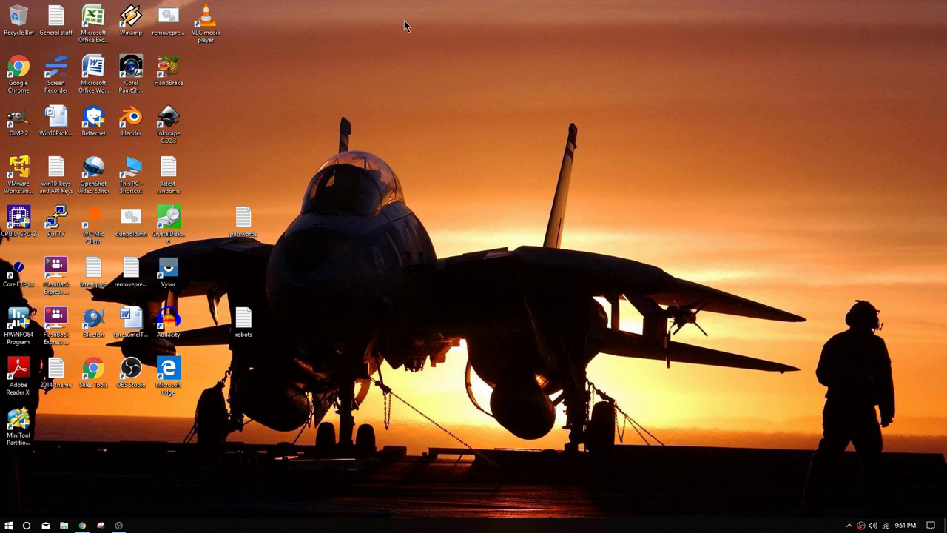